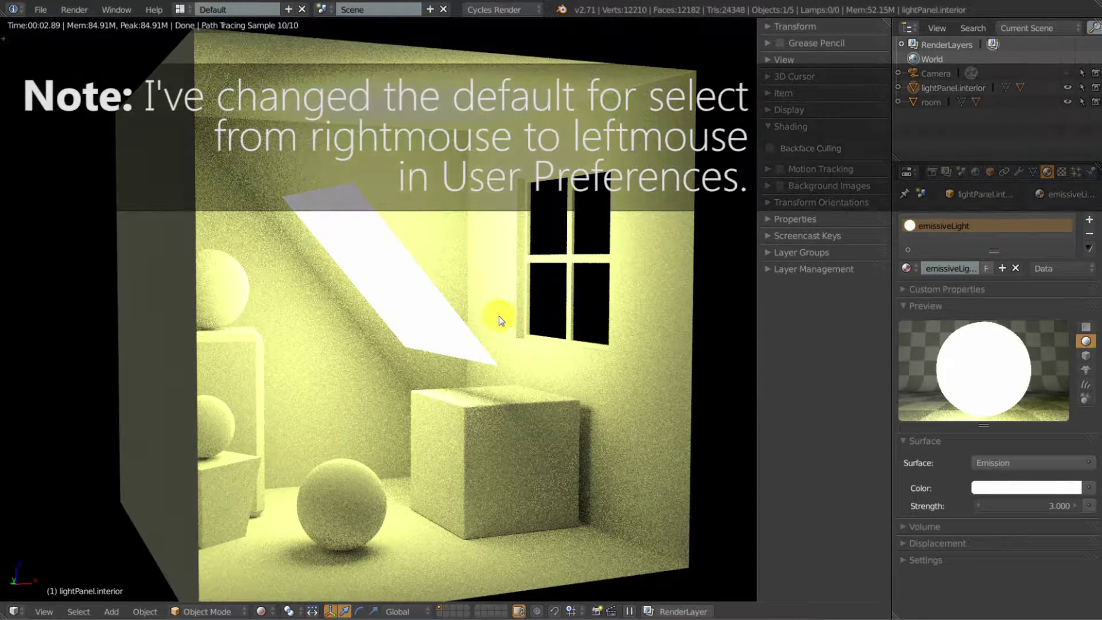
# Examine the light panel and the lit room from several angles, and show the panel's mesh normals settings
pyautogui.moveTo(470, 321); pyautogui.dragTo(664, 324, button='middle')
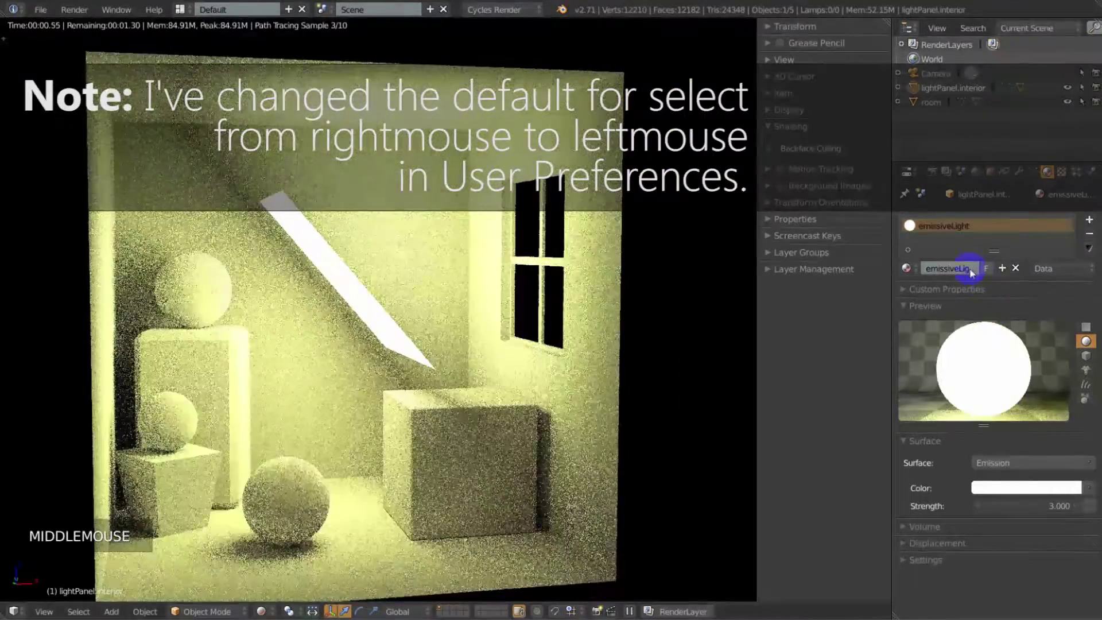
pyautogui.moveTo(361, 376); pyautogui.dragTo(399, 358, button='middle')
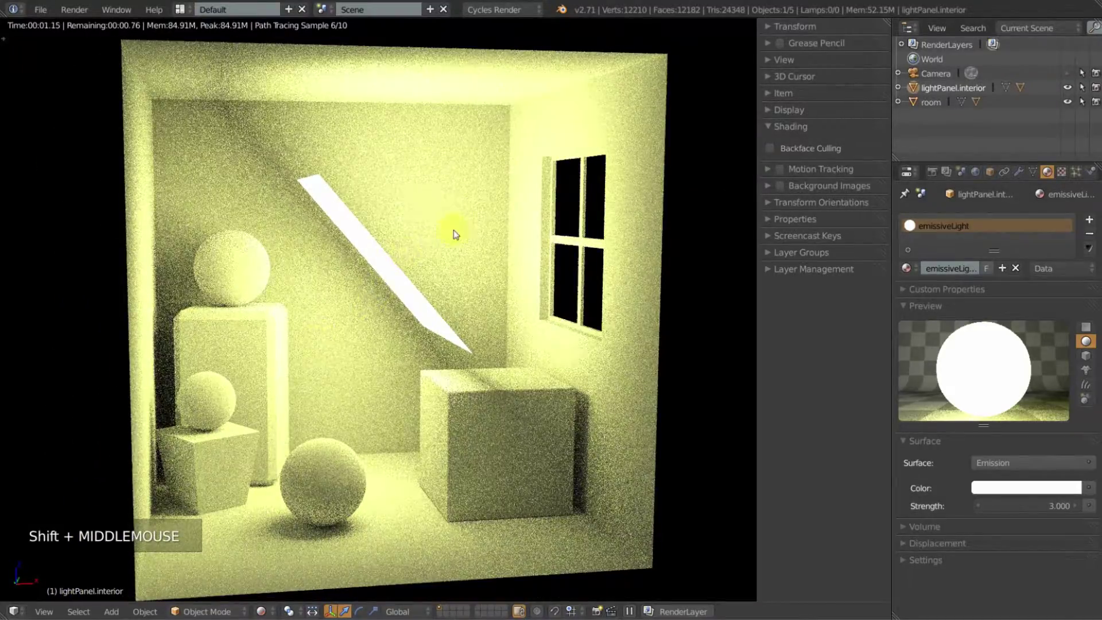
pyautogui.moveTo(406, 284); pyautogui.dragTo(559, 317, button='middle')
pyautogui.click(1033, 171)
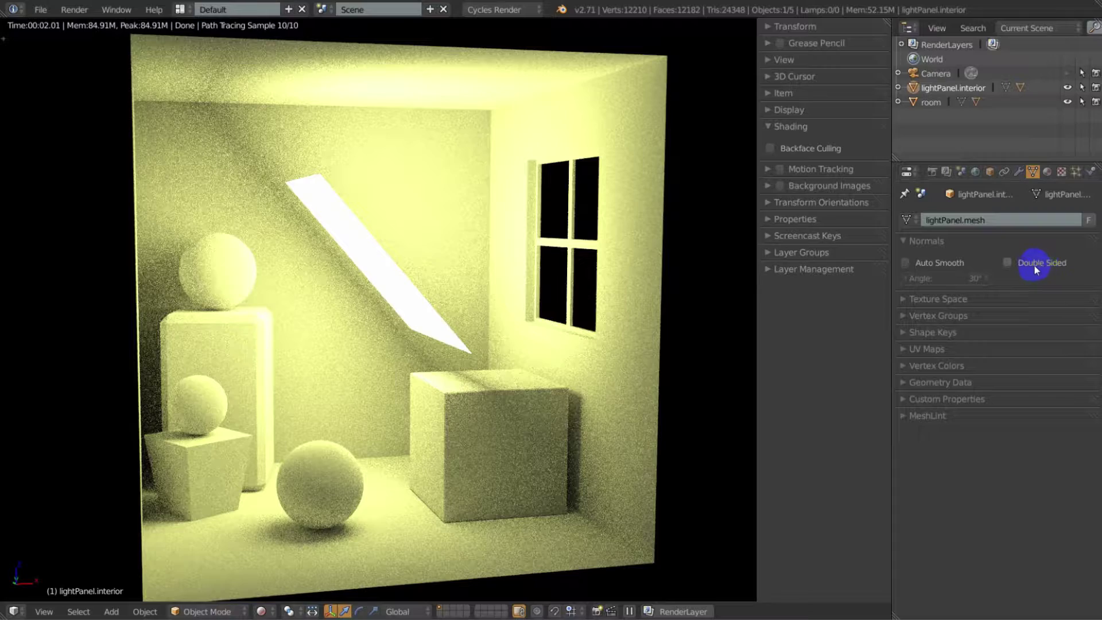
# Try Backface Culling on the light panel in Solid viewport shading, and restore Rendered shading with culling off
pyautogui.click(771, 148)
pyautogui.moveTo(336, 377); pyautogui.dragTo(363, 364, button='middle')
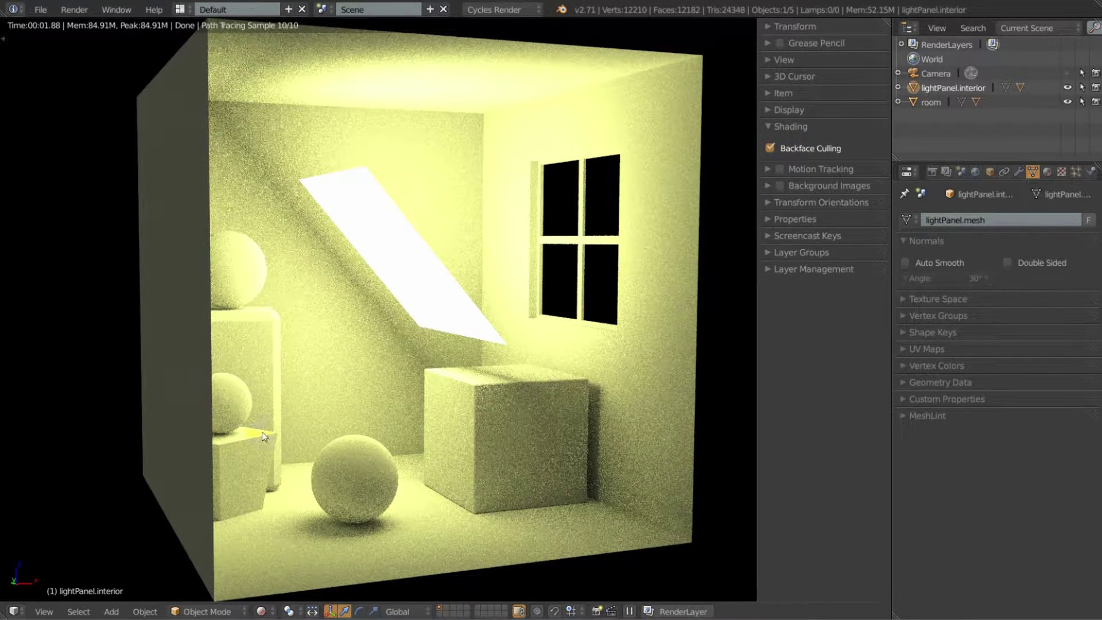
pyautogui.click(262, 611)
pyautogui.click(278, 568)
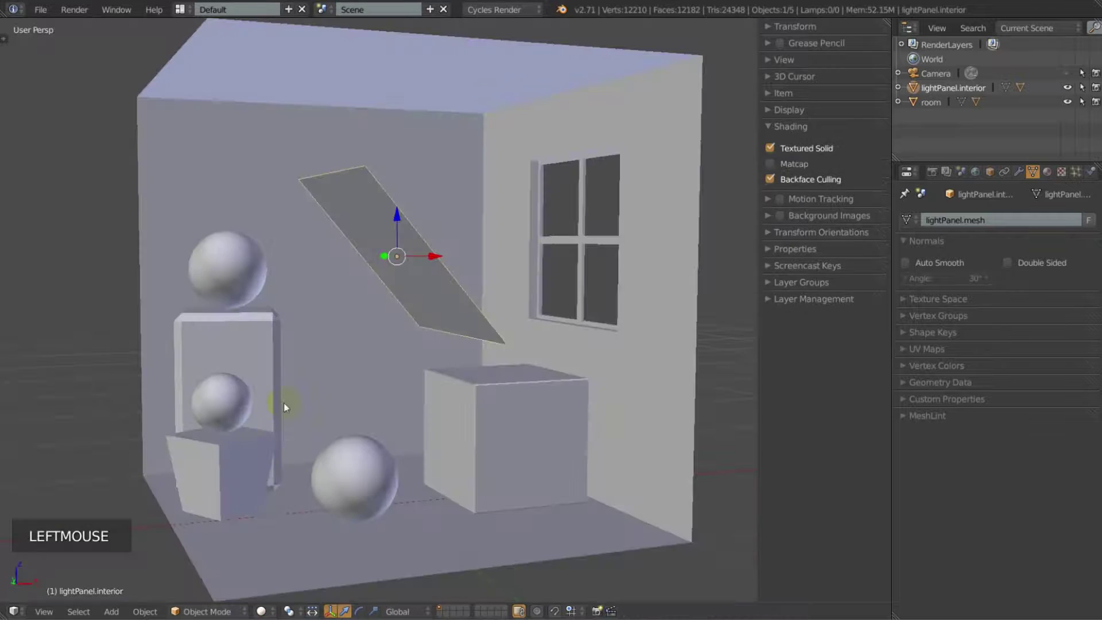
pyautogui.moveTo(274, 349); pyautogui.dragTo(374, 417, button='middle')
pyautogui.hotkey('shift', 'z')
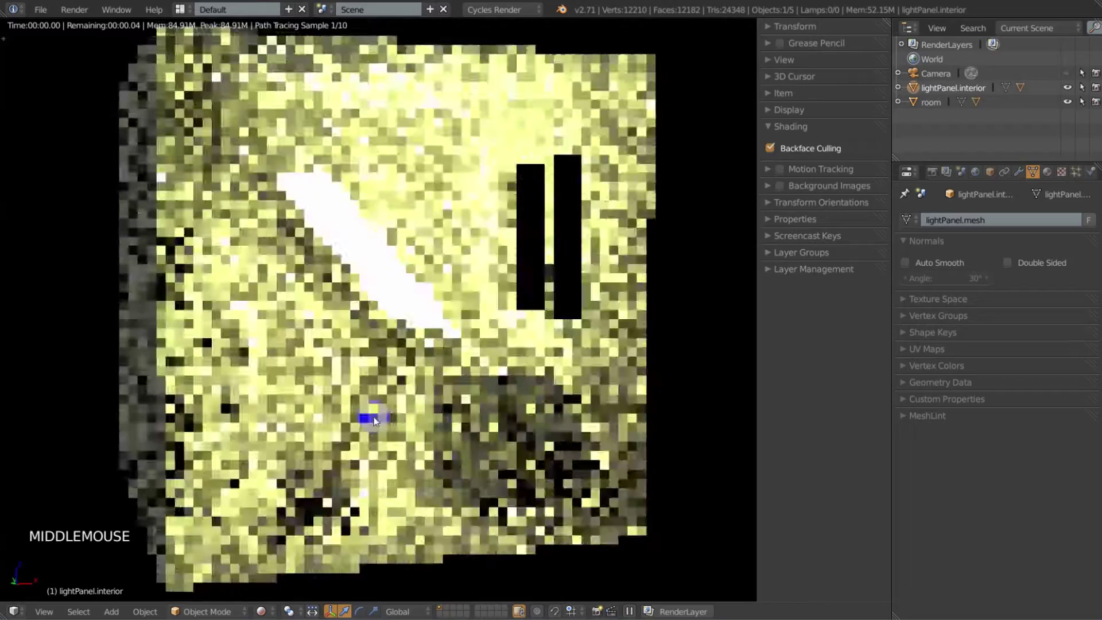
pyautogui.click(770, 148)
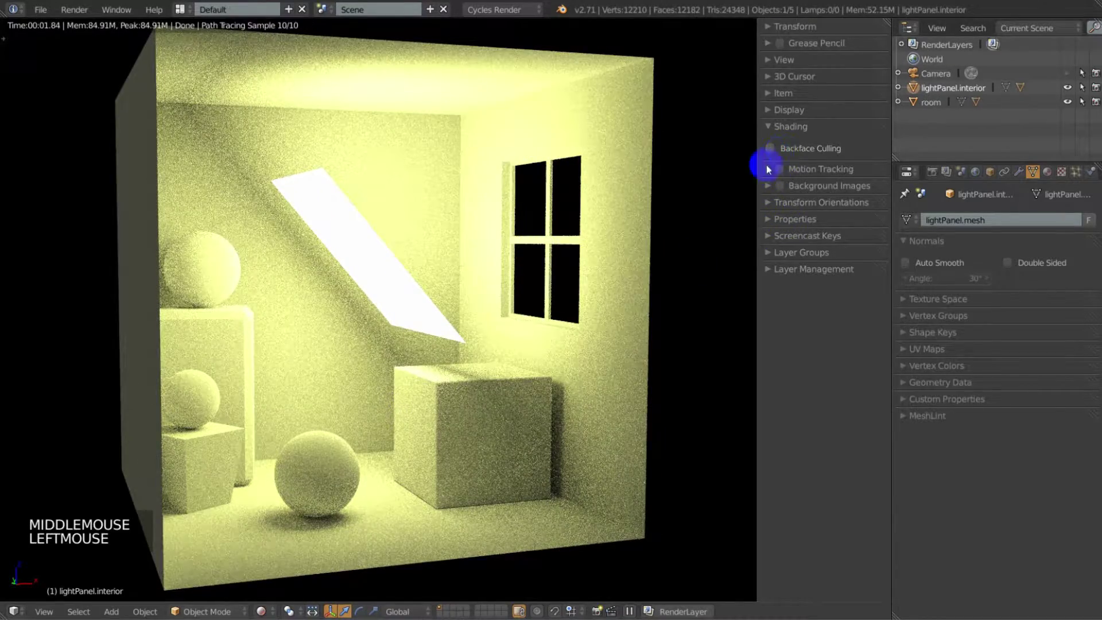
# Examine the rendered light panel edge-on in the orthographic front view and from an angled view
pyautogui.moveTo(567, 372); pyautogui.dragTo(529, 373, button='middle')
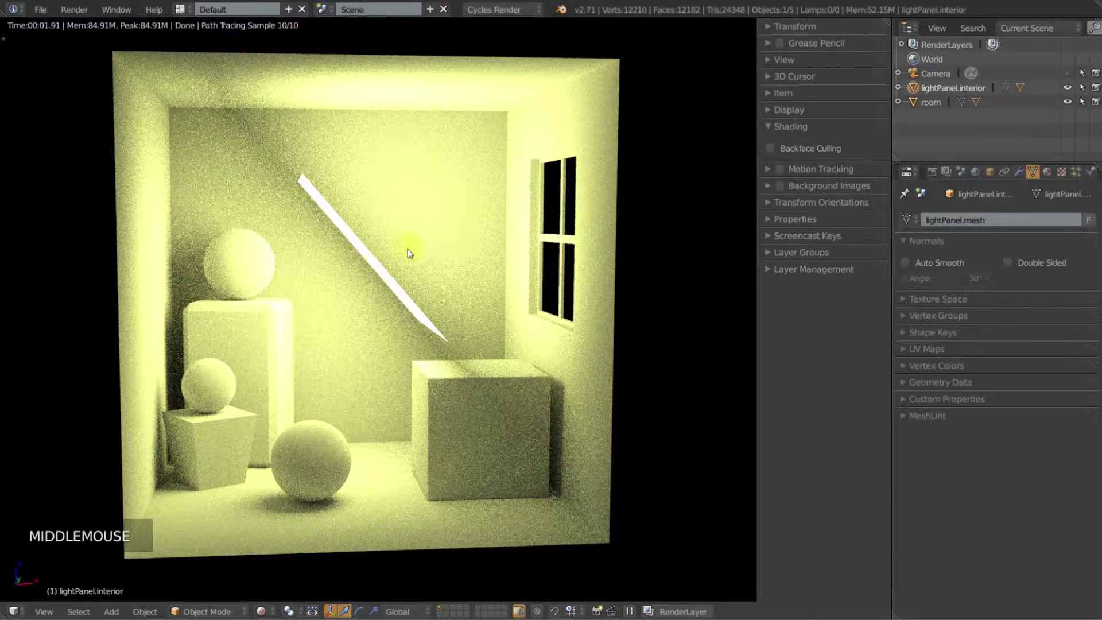
pyautogui.moveTo(410, 253); pyautogui.dragTo(360, 354, button='middle')
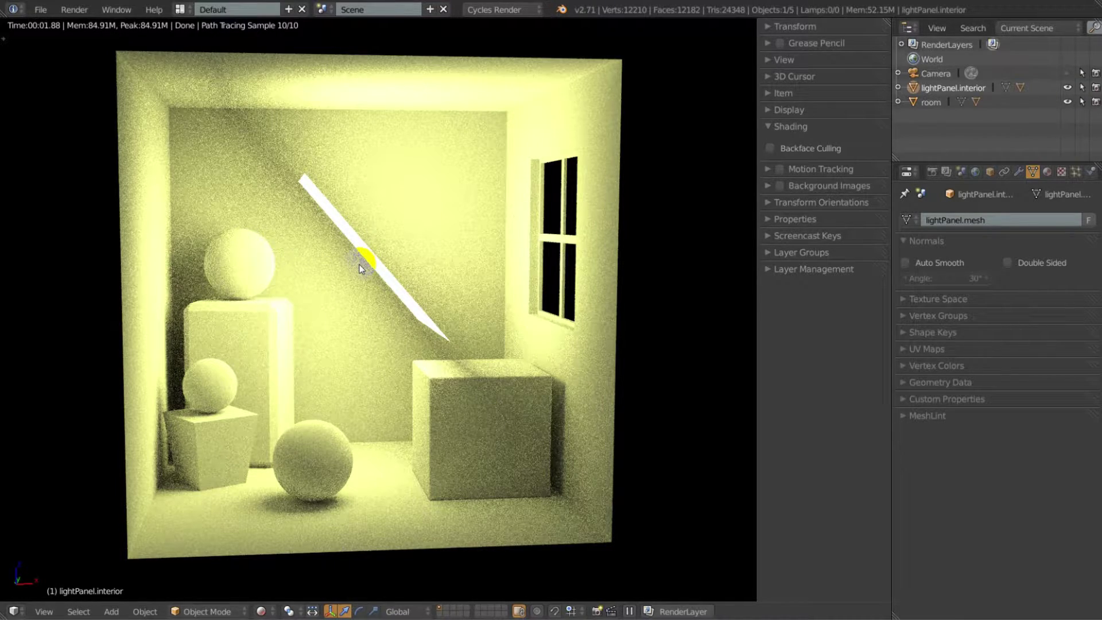
pyautogui.moveTo(359, 264)
pyautogui.mouseDown(button='middle')
pyautogui.moveTo(345, 258)
pyautogui.moveTo(369, 256)
pyautogui.moveTo(358, 256)
pyautogui.mouseUp(button='middle')
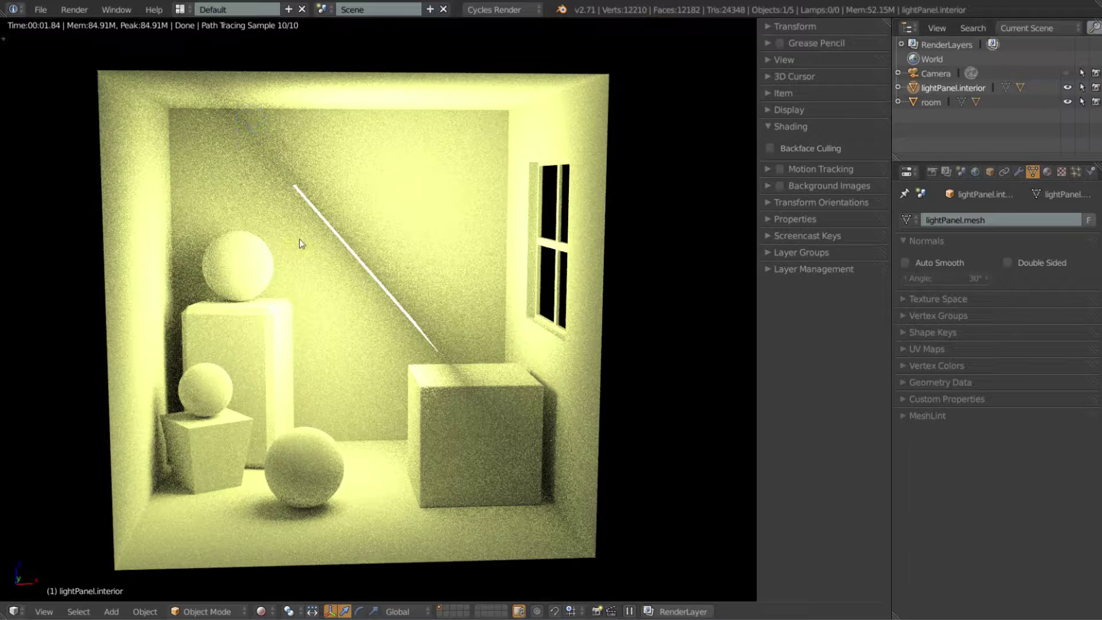
pyautogui.press('KP_1')
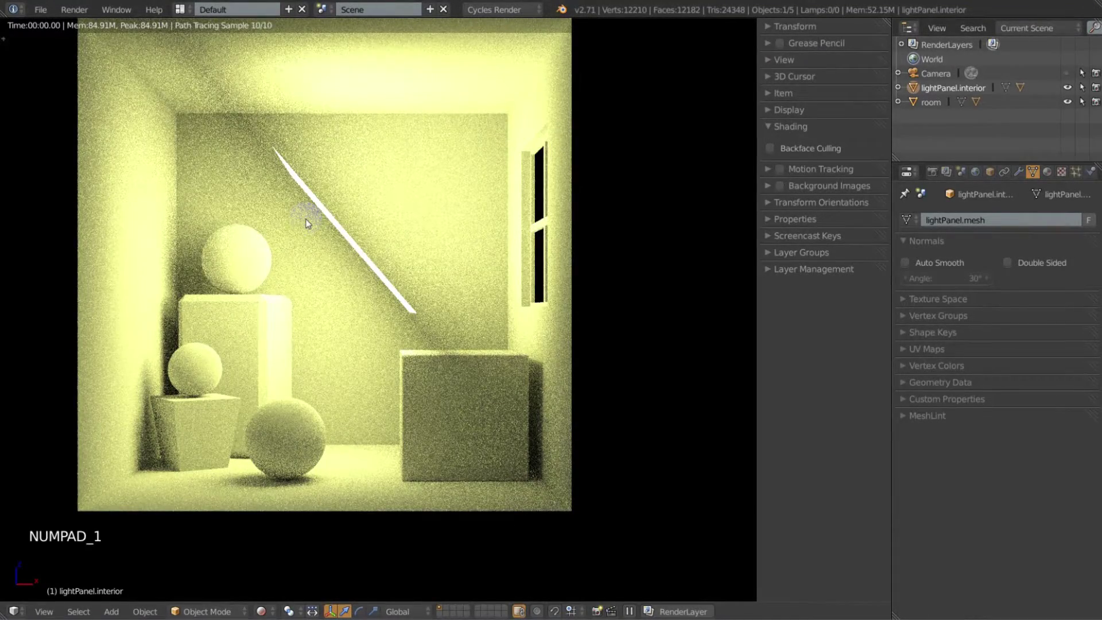
pyautogui.press('KP_5')
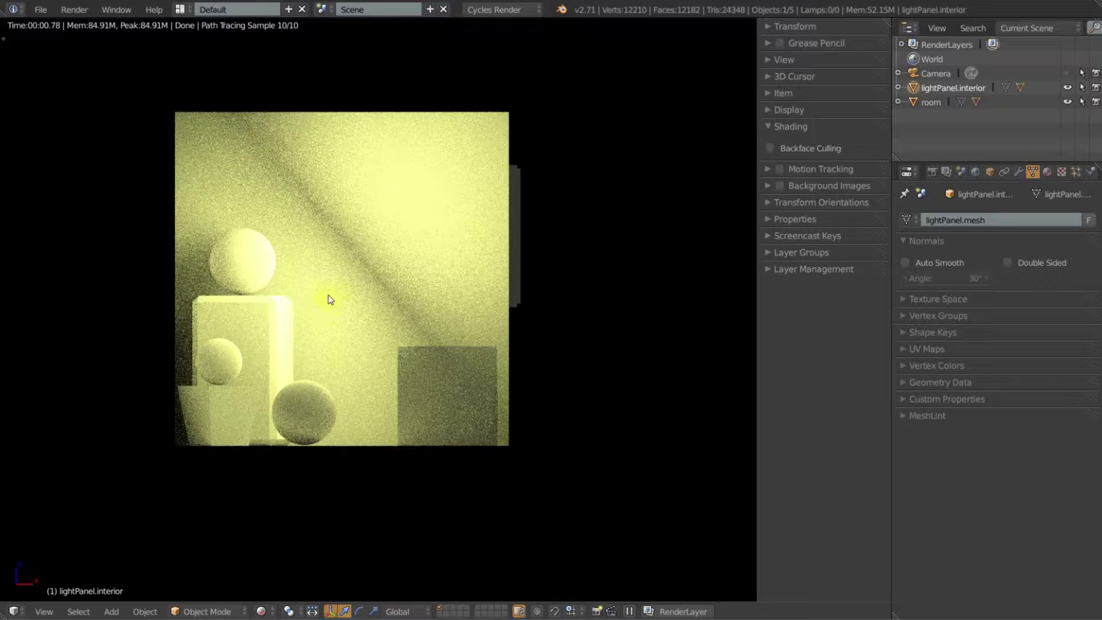
pyautogui.scroll(2, 330, 299)
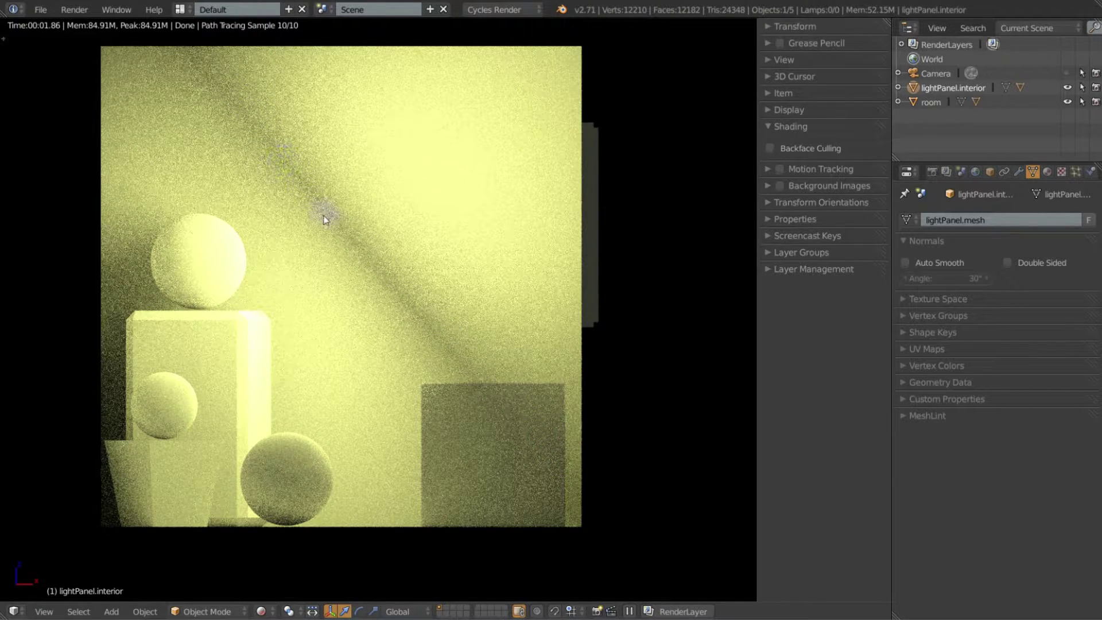
pyautogui.scroll(-2, 324, 220)
pyautogui.moveTo(330, 227); pyautogui.dragTo(443, 291, button='middle')
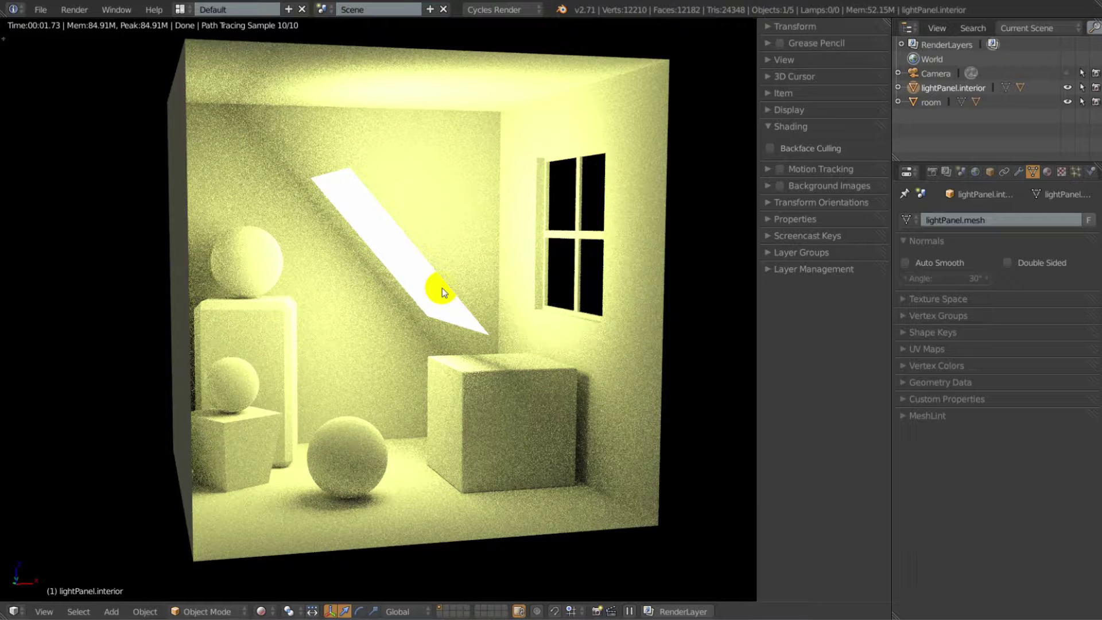
# Show the light panel's material settings and split the 3D view to open a Node Editor for the material
pyautogui.click(1047, 172)
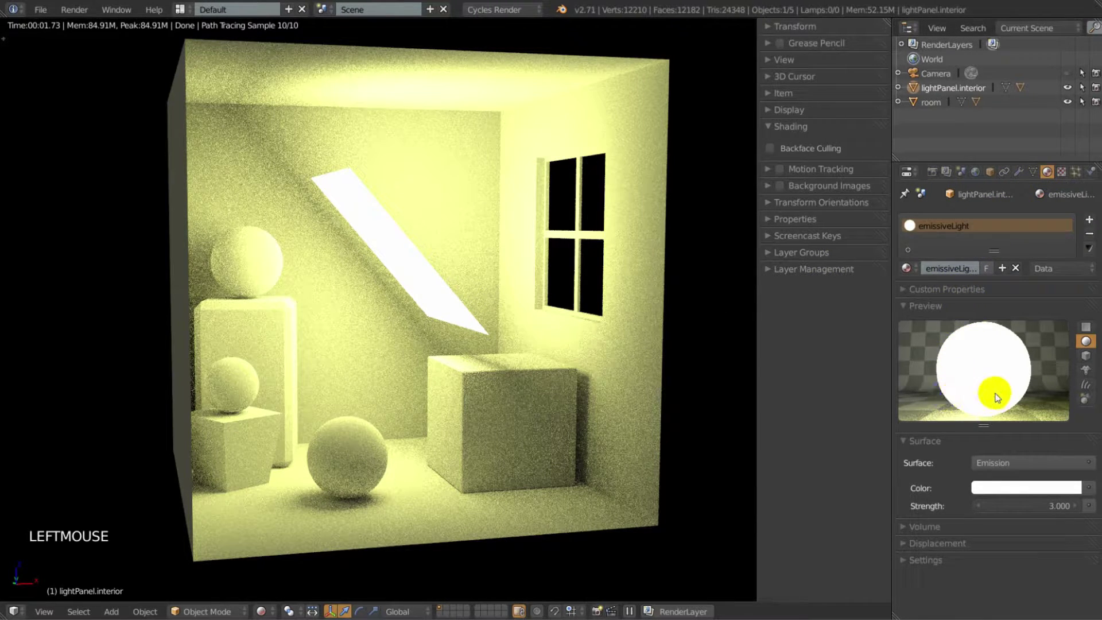
pyautogui.moveTo(6, 613); pyautogui.dragTo(17, 332)
pyautogui.click(14, 612)
pyautogui.click(57, 447)
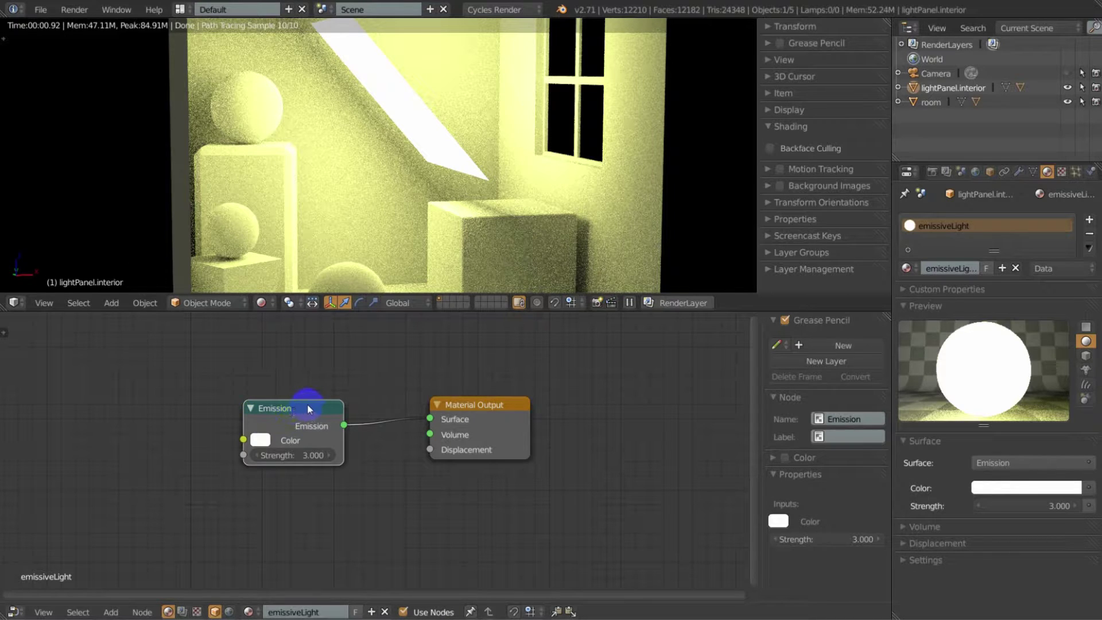
# Move the Emission node down and away from Material Output, and add a Geometry input node above it
pyautogui.moveTo(308, 406); pyautogui.dragTo(248, 484)
pyautogui.click(111, 612)
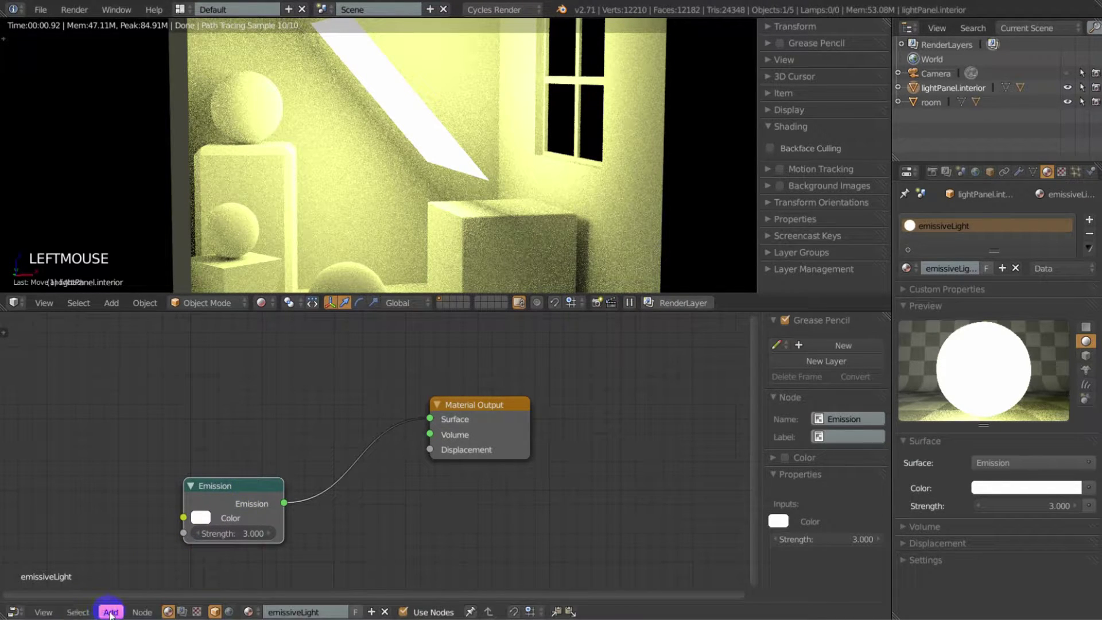
pyautogui.moveTo(129, 581)
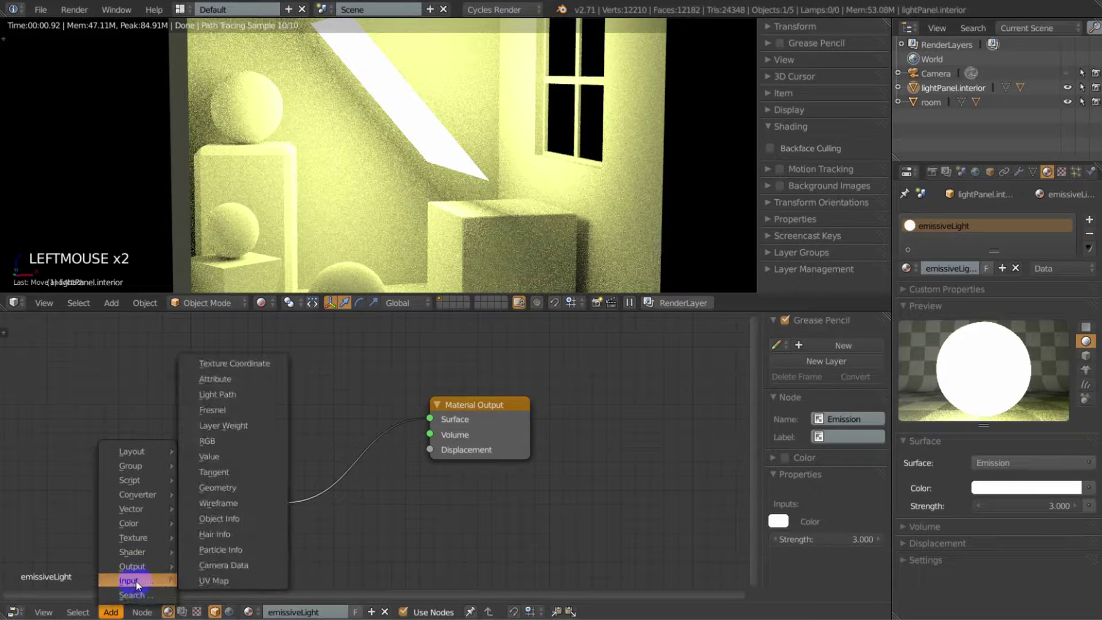
pyautogui.click(220, 488)
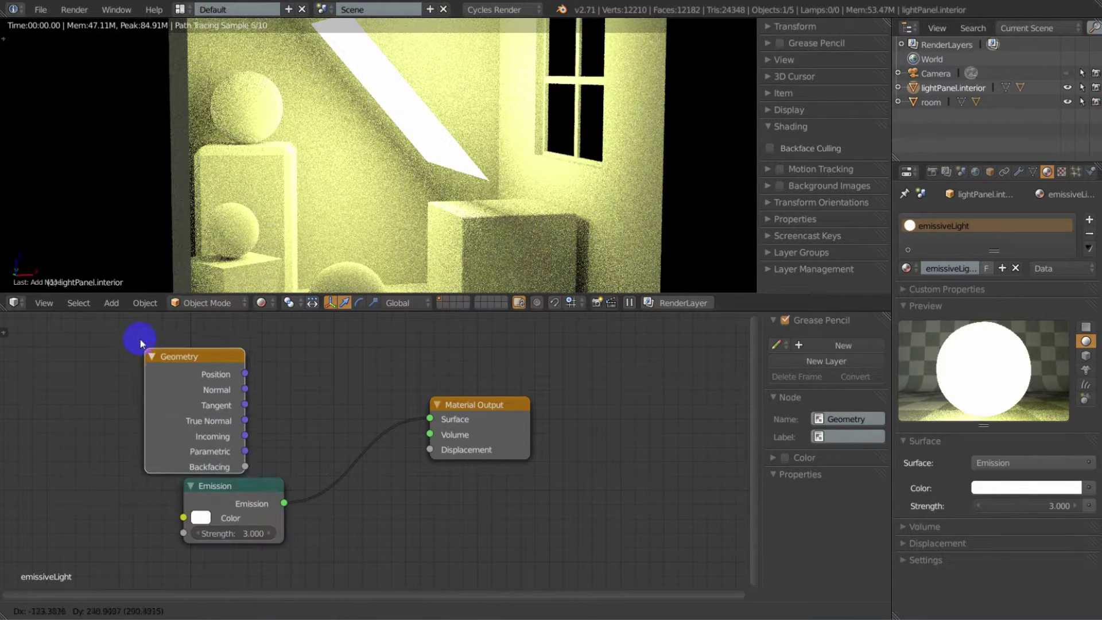
pyautogui.click(140, 340)
# Insert a Mix Shader node into the link between the Emission and Material Output nodes
pyautogui.click(137, 612)
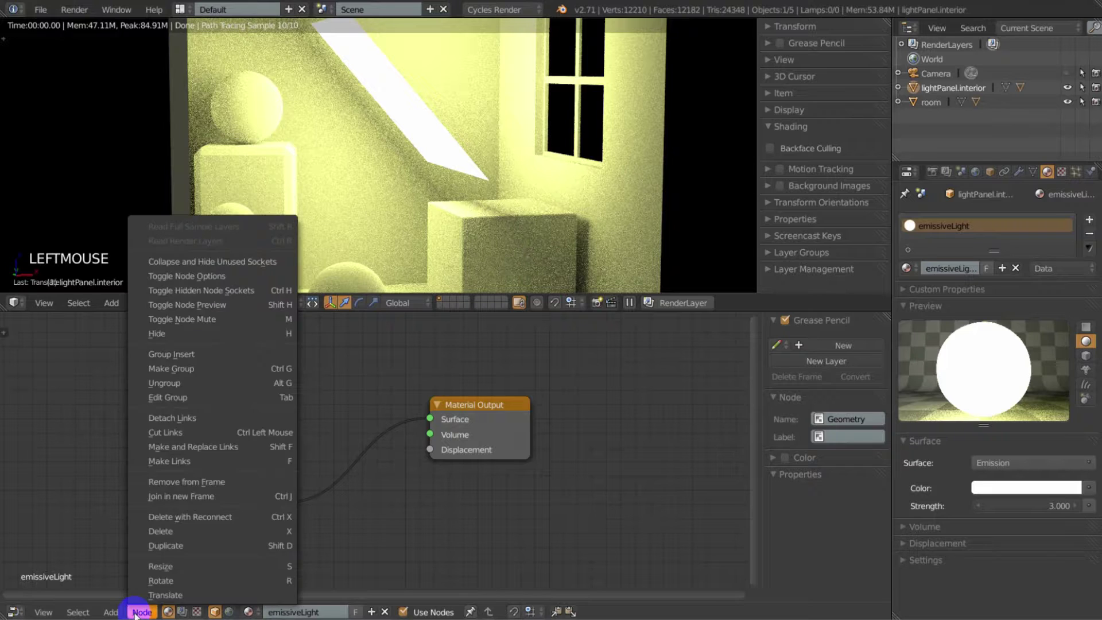
pyautogui.click(111, 612)
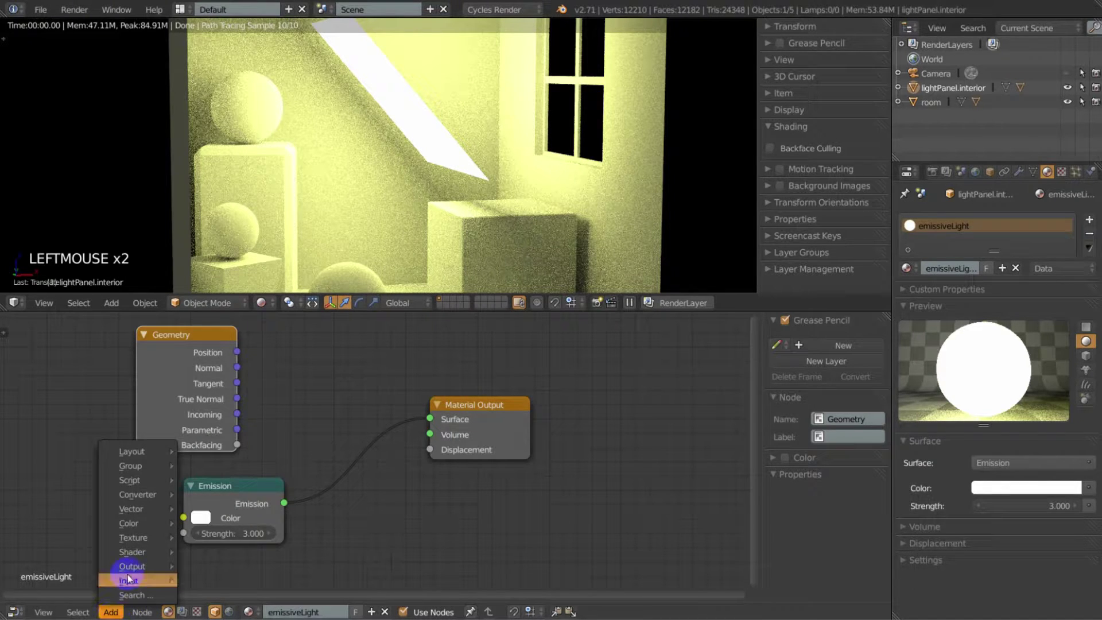
pyautogui.moveTo(131, 551)
pyautogui.click(222, 275)
pyautogui.click(289, 361)
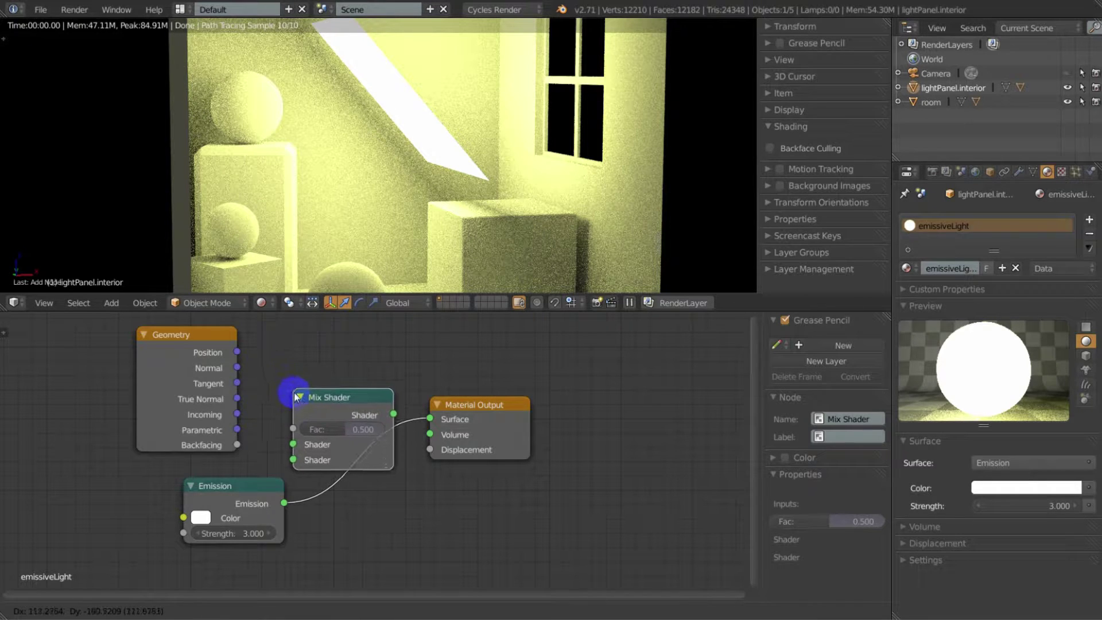
pyautogui.click(307, 428)
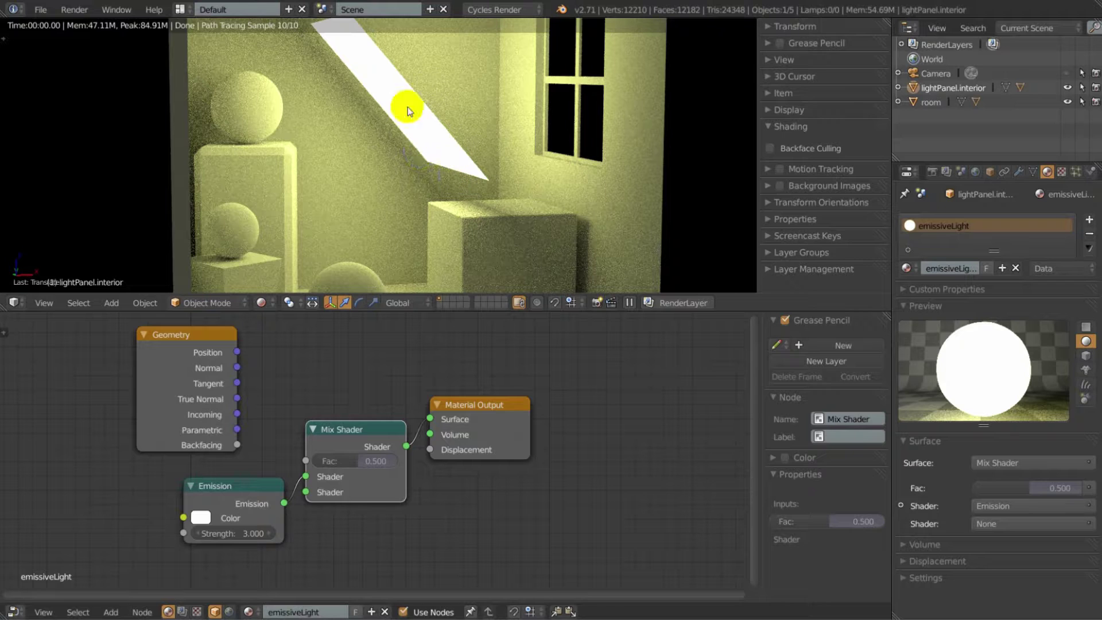
# Rearrange the Emission and Mix Shader nodes below the Geometry node to leave space between them
pyautogui.click(235, 487)
pyautogui.moveTo(235, 488); pyautogui.dragTo(196, 495)
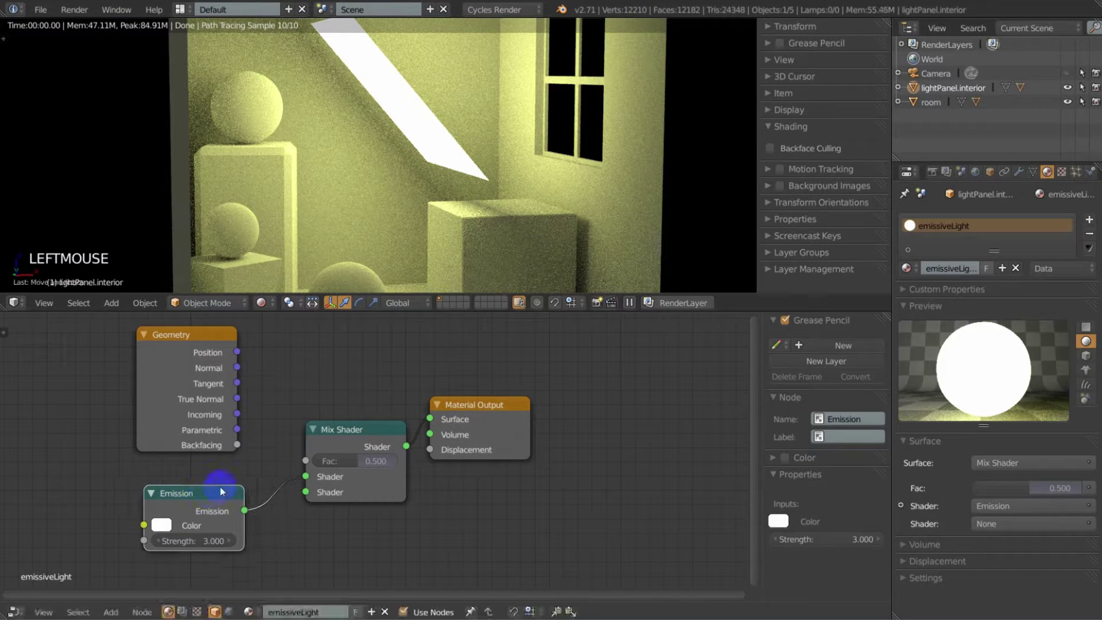
pyautogui.moveTo(359, 430); pyautogui.dragTo(333, 447)
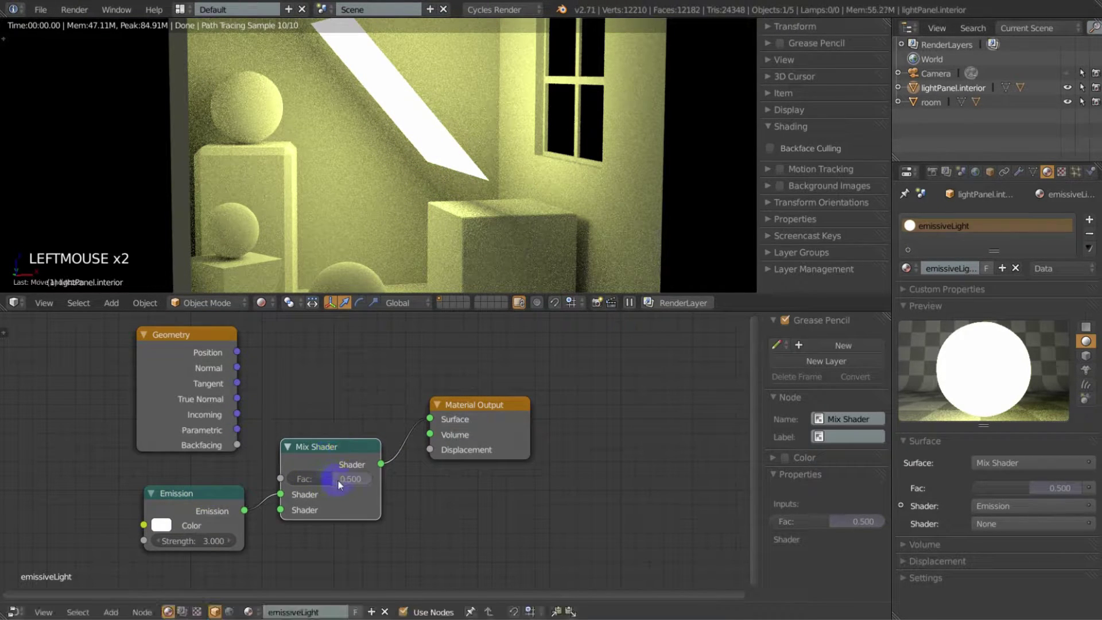
pyautogui.moveTo(262, 511); pyautogui.dragTo(392, 189)
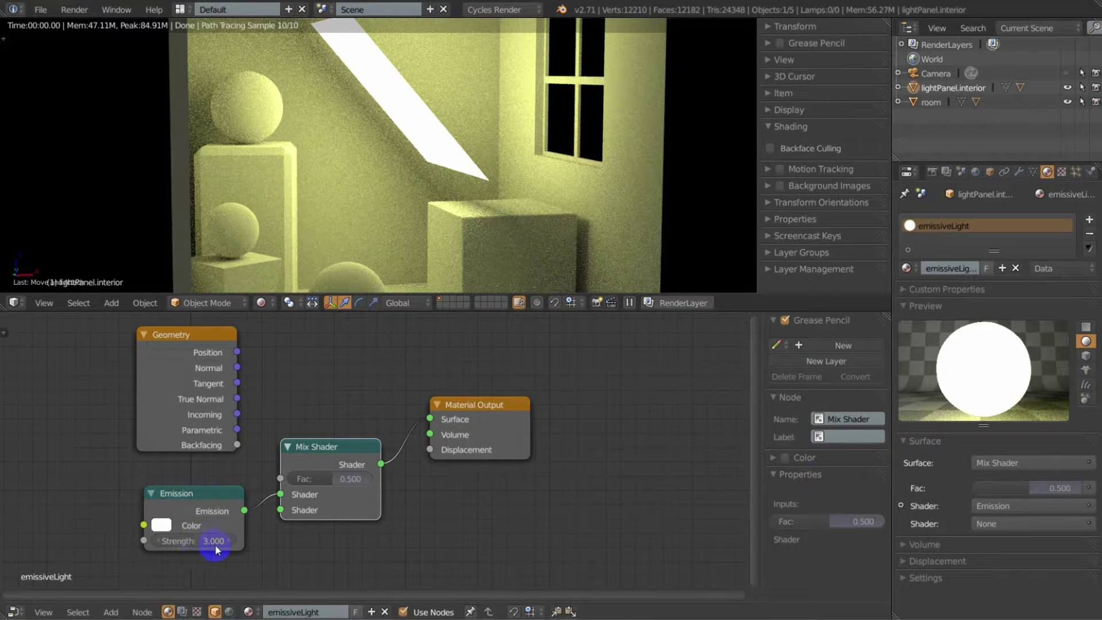
# Try feeding the Emission output into both Shader inputs of the Mix Shader
pyautogui.moveTo(250, 515); pyautogui.dragTo(280, 510)
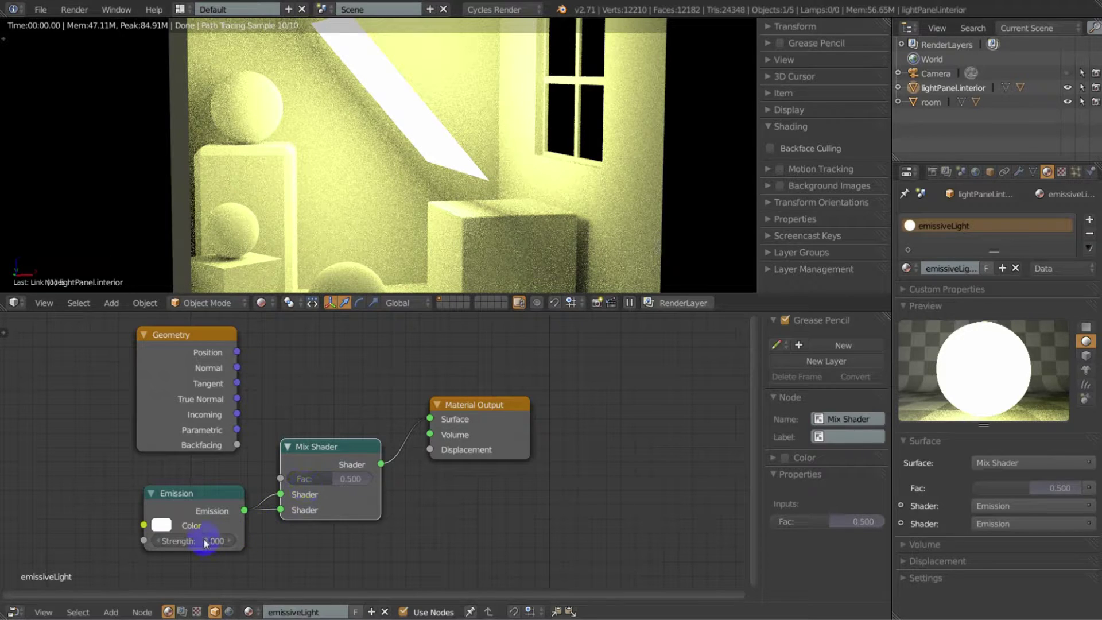
pyautogui.moveTo(280, 510); pyautogui.dragTo(261, 520)
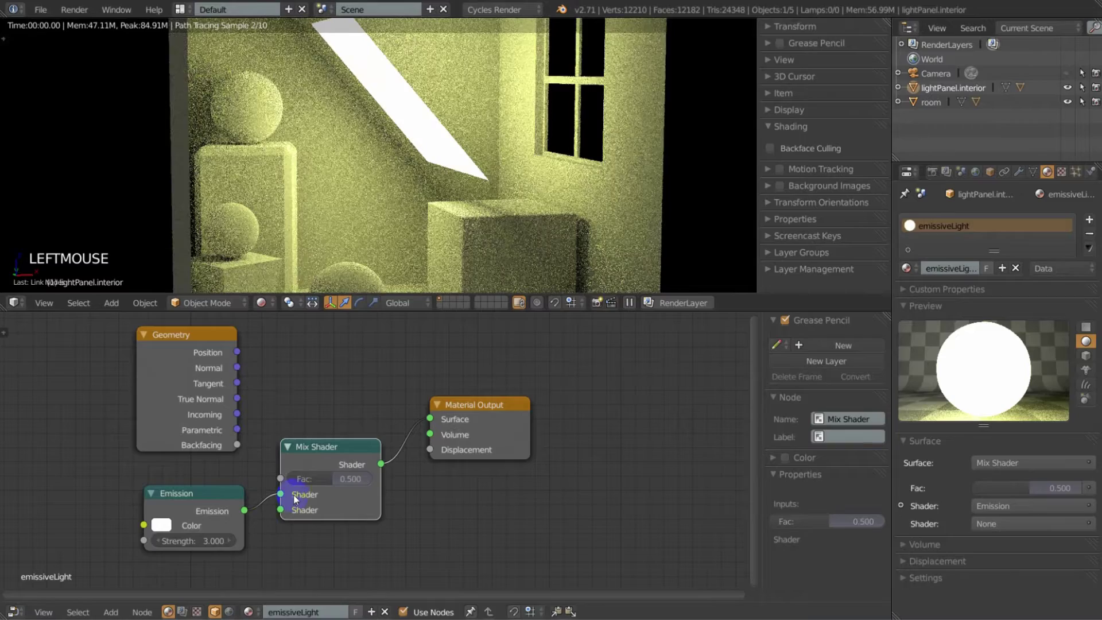
# Test the Mix Shader with Fac 0 and Emission in the first input, and with Fac 1 and Emission in the second
pyautogui.moveTo(322, 477); pyautogui.dragTo(270, 478)
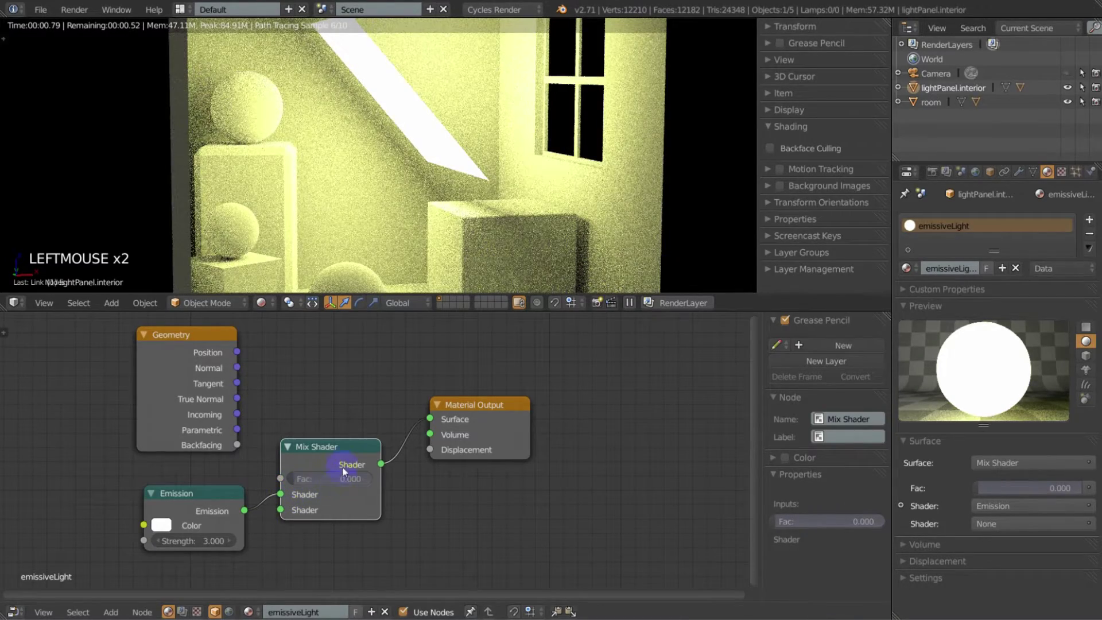
pyautogui.click(296, 507)
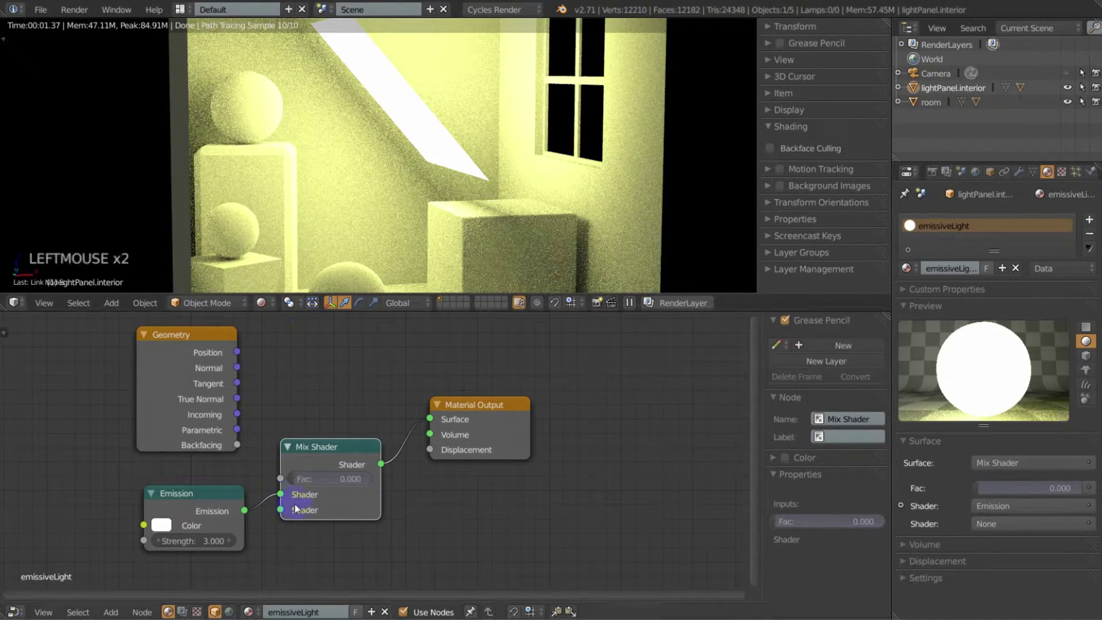
pyautogui.moveTo(281, 497)
pyautogui.mouseDown()
pyautogui.moveTo(271, 514)
pyautogui.moveTo(280, 510)
pyautogui.mouseUp()
pyautogui.moveTo(319, 479); pyautogui.dragTo(359, 484)
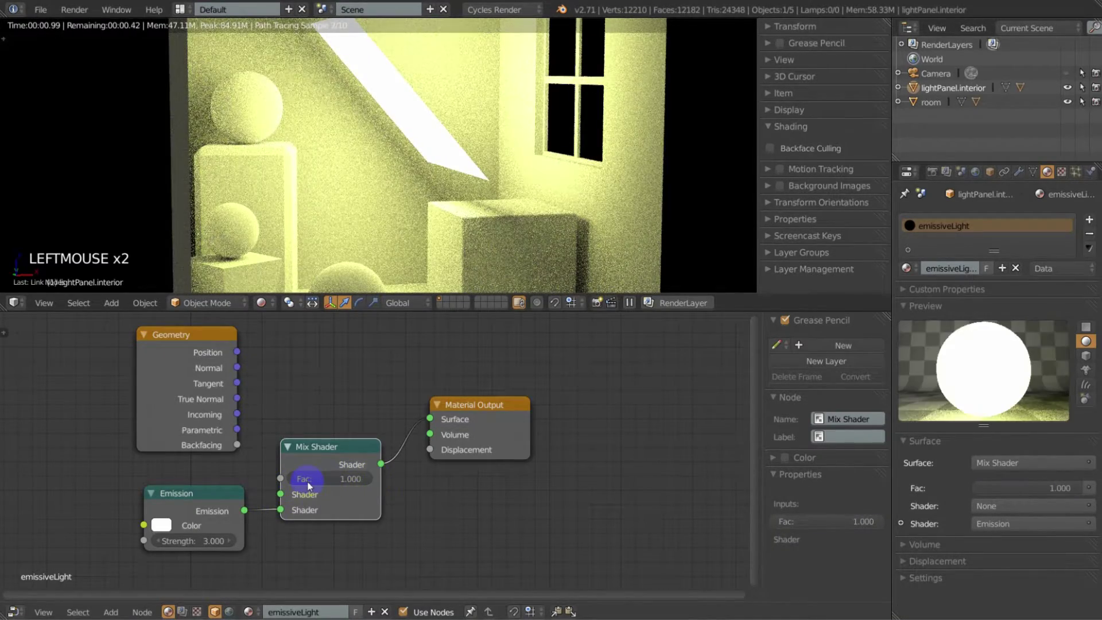
# Reset the Mix Shader's Fac to 0.5 and move the Emission link back to the first Shader input
pyautogui.click(339, 482)
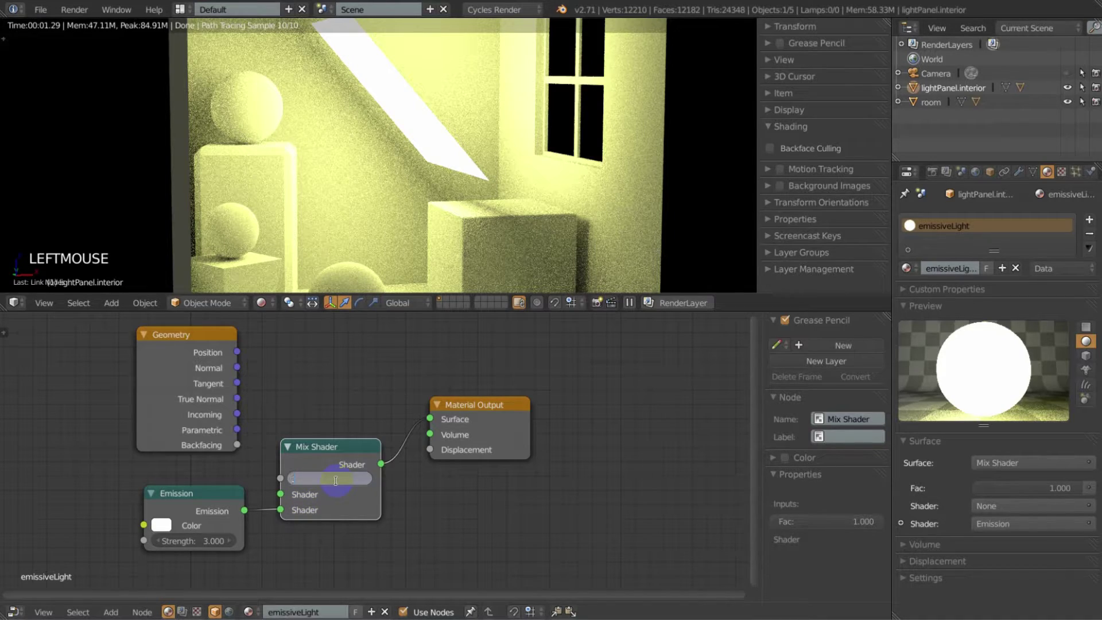
pyautogui.press('Return')
pyautogui.moveTo(280, 510); pyautogui.dragTo(281, 494)
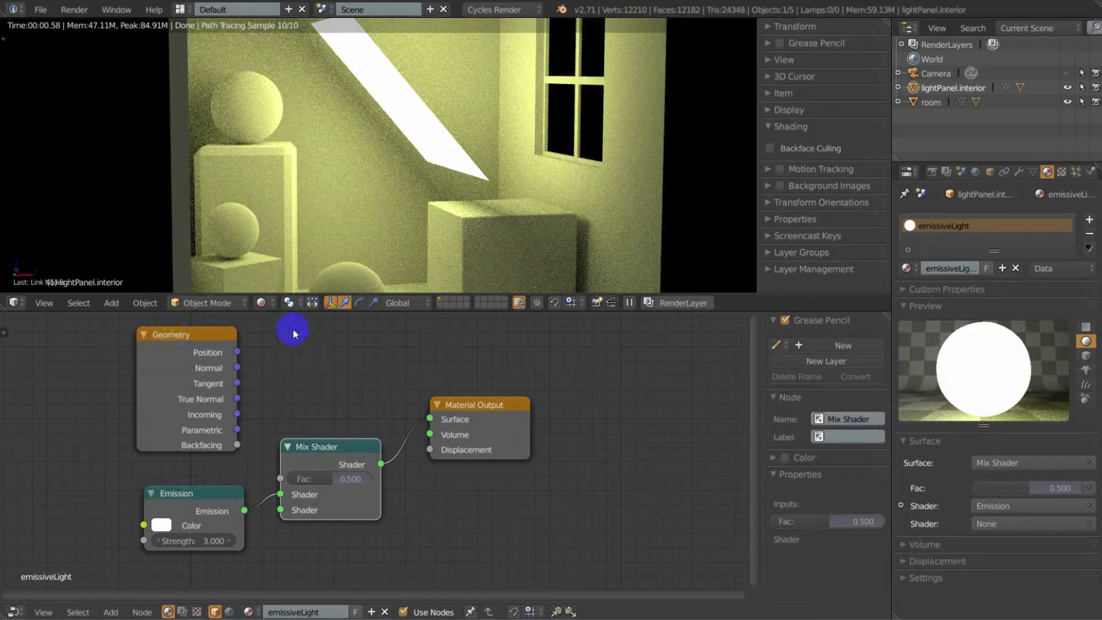
# Enlarge the 3D view area, fit the nodes into the smaller Node Editor, and select the Geometry node
pyautogui.moveTo(343, 313); pyautogui.dragTo(356, 406)
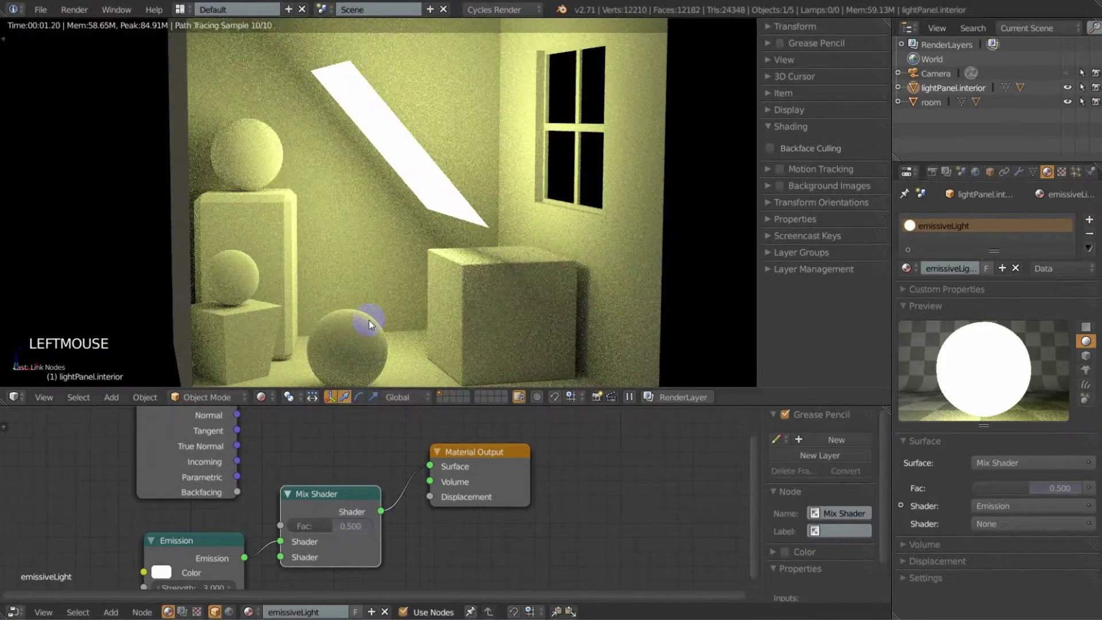
pyautogui.keyDown('ctrl'); pyautogui.moveTo(369, 320); pyautogui.dragTo(368, 367, button='middle'); pyautogui.keyUp('ctrl')
pyautogui.moveTo(276, 499); pyautogui.dragTo(274, 467, button='middle')
pyautogui.scroll(-2, 275, 443)
pyautogui.click(205, 414)
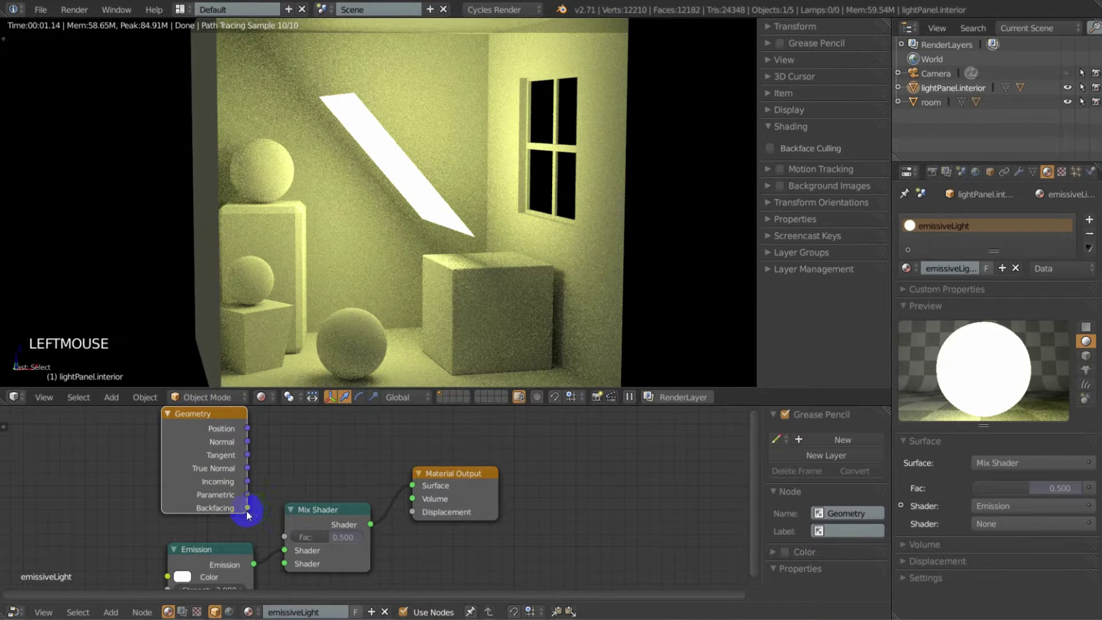
# Link the Geometry node's Backfacing output to the Mix Shader's Fac and check both sides of the light panel in the render
pyautogui.moveTo(247, 508); pyautogui.dragTo(285, 537)
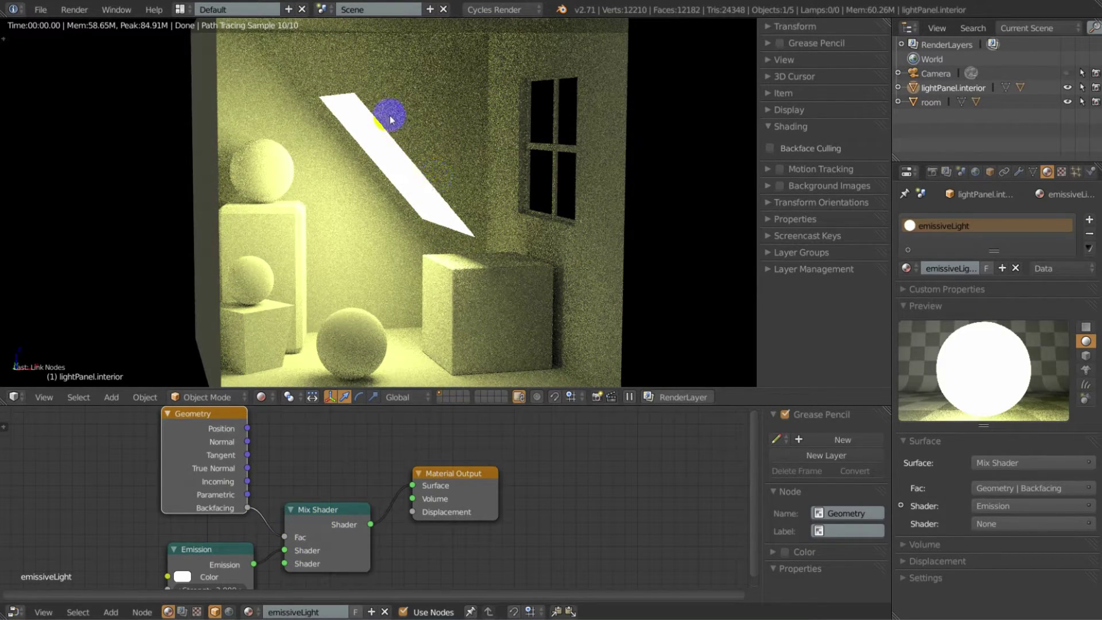
pyautogui.click(421, 185)
pyautogui.click(418, 197)
pyautogui.moveTo(492, 196); pyautogui.dragTo(462, 218, button='middle')
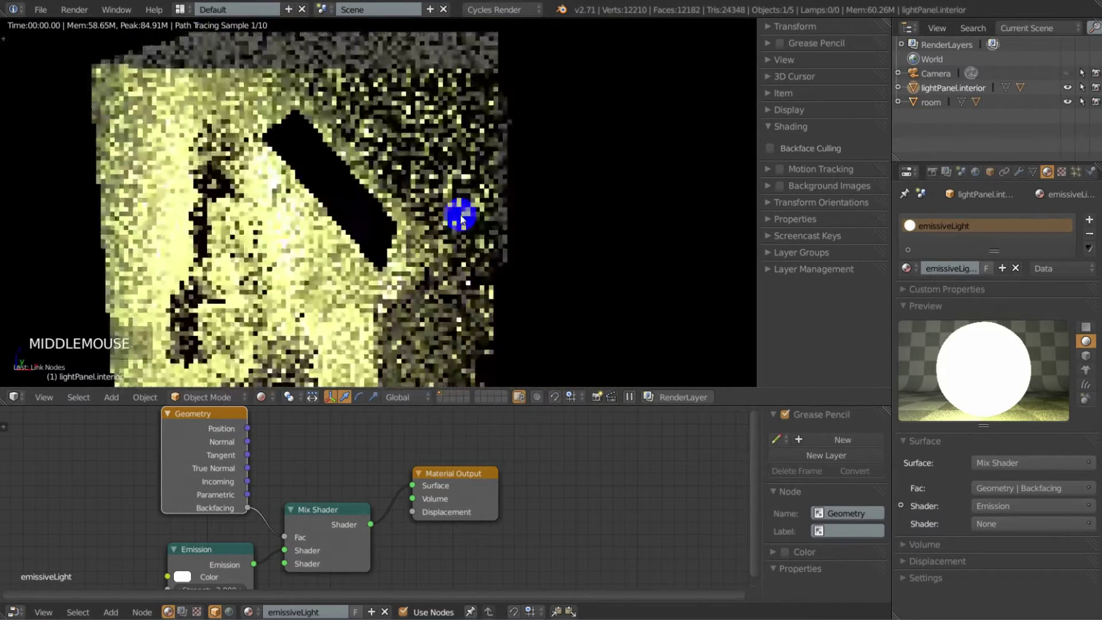
pyautogui.moveTo(283, 253); pyautogui.dragTo(339, 148, button='middle')
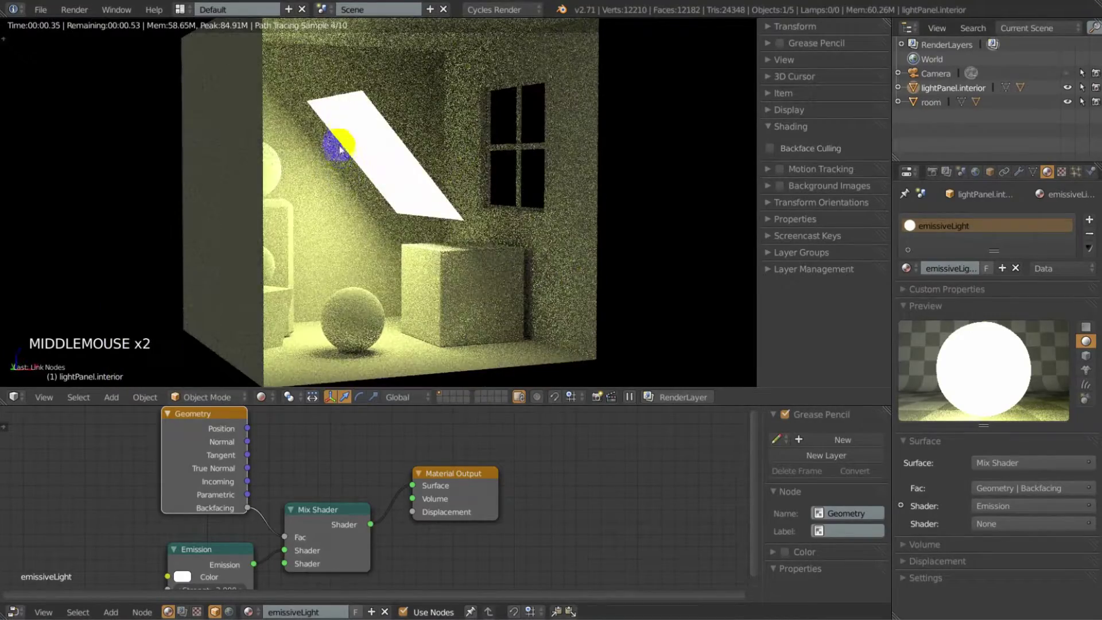
pyautogui.moveTo(394, 172); pyautogui.dragTo(371, 241, button='middle')
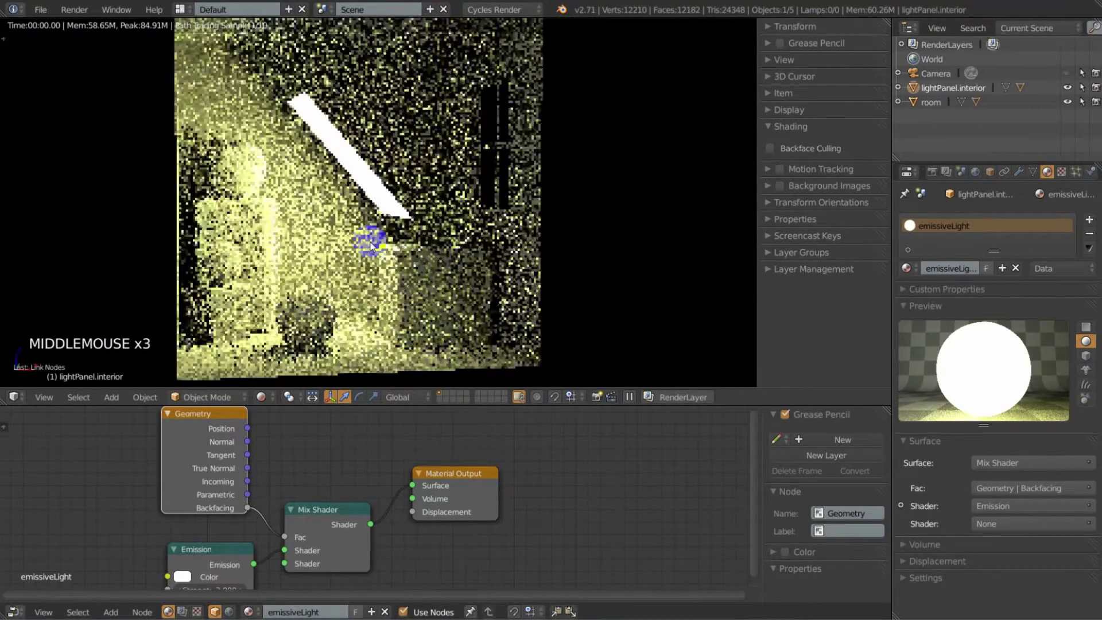
# Move the Mix Shader node slightly up towards the Material Output to tidy the node layout
pyautogui.moveTo(313, 508); pyautogui.dragTo(323, 494)
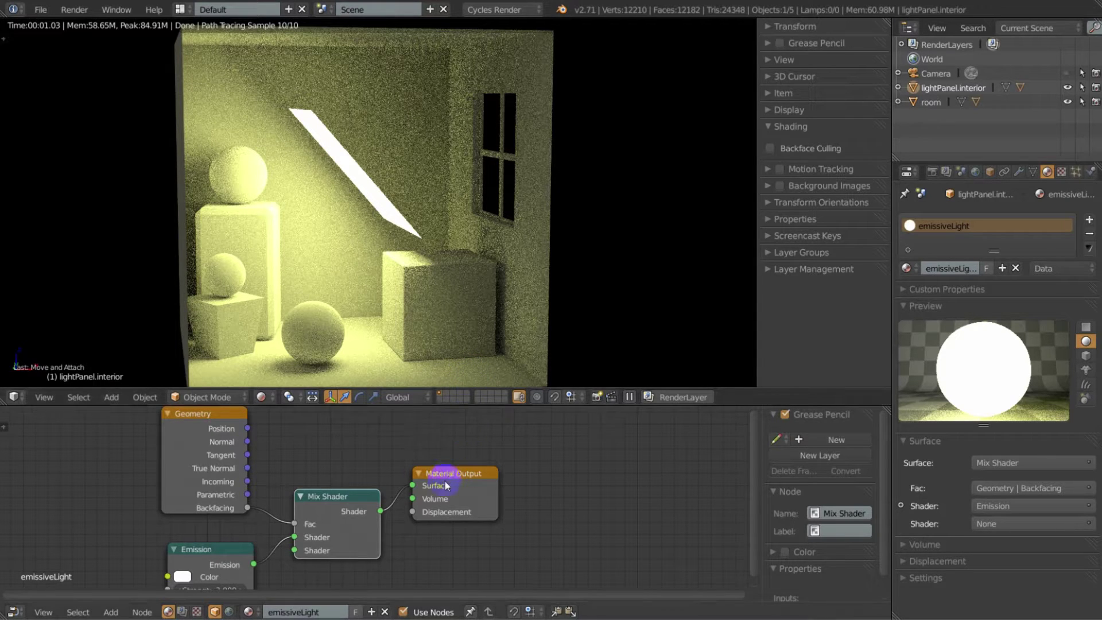
pyautogui.scroll(-2, 445, 481)
pyautogui.moveTo(430, 489); pyautogui.dragTo(452, 484, button='middle')
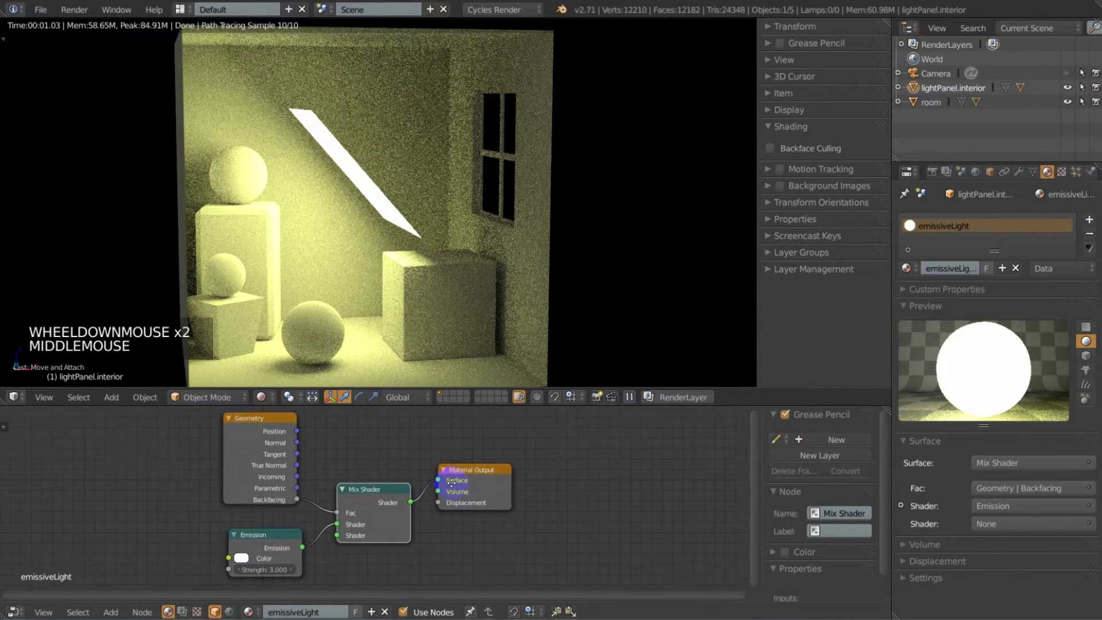
# Turn off Camera and Shadow ray visibility for the lightPanel.interior object
pyautogui.moveTo(348, 208); pyautogui.dragTo(386, 196, button='middle')
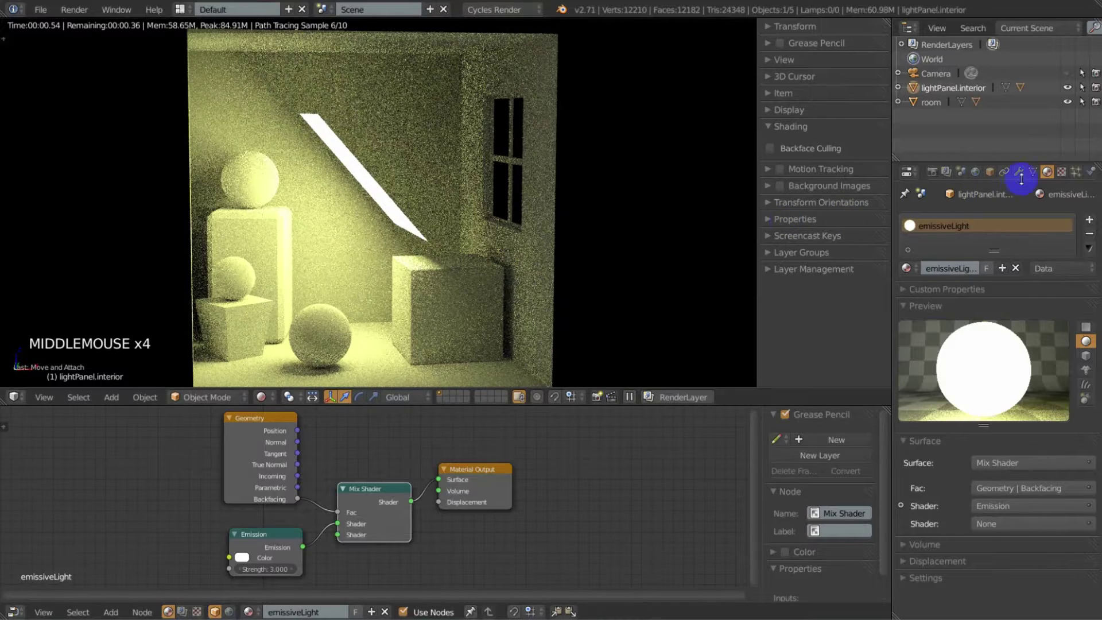
pyautogui.click(990, 172)
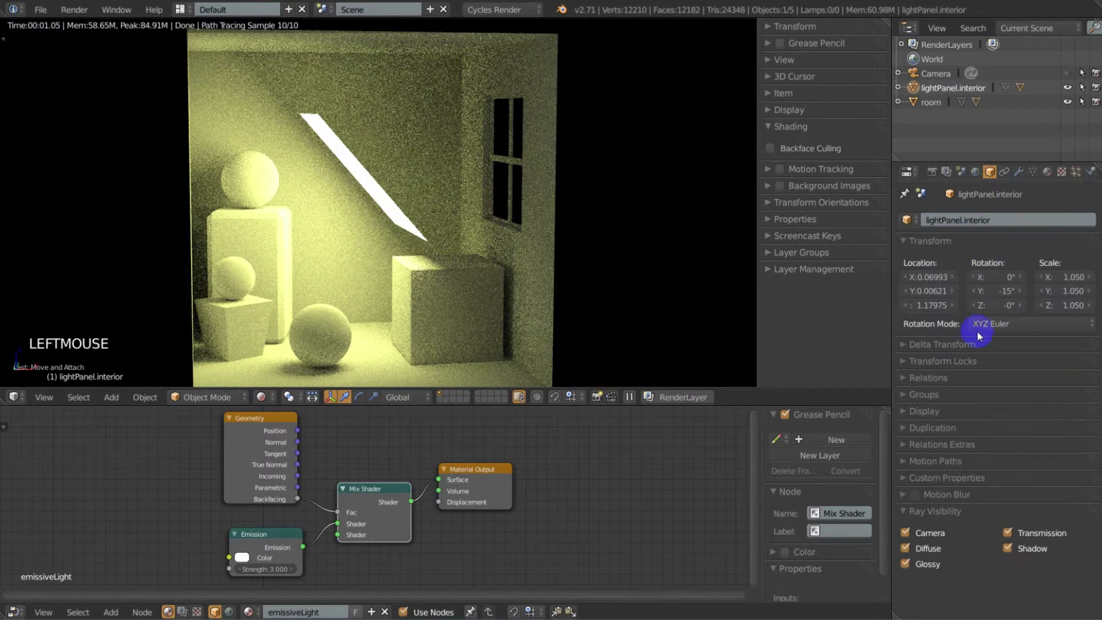
pyautogui.click(906, 533)
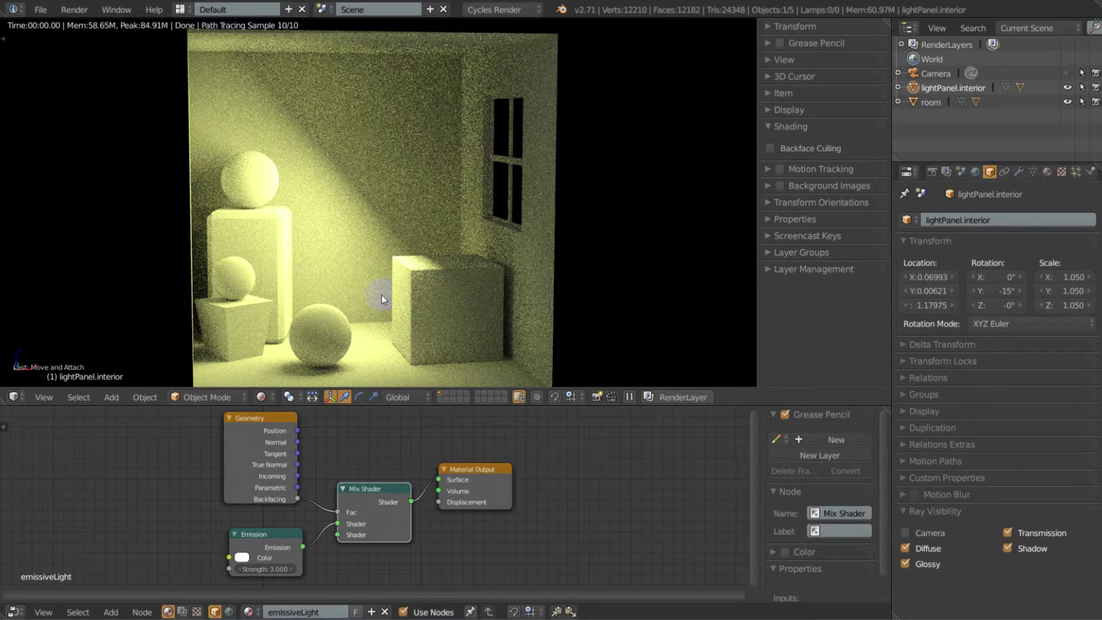
pyautogui.click(1009, 549)
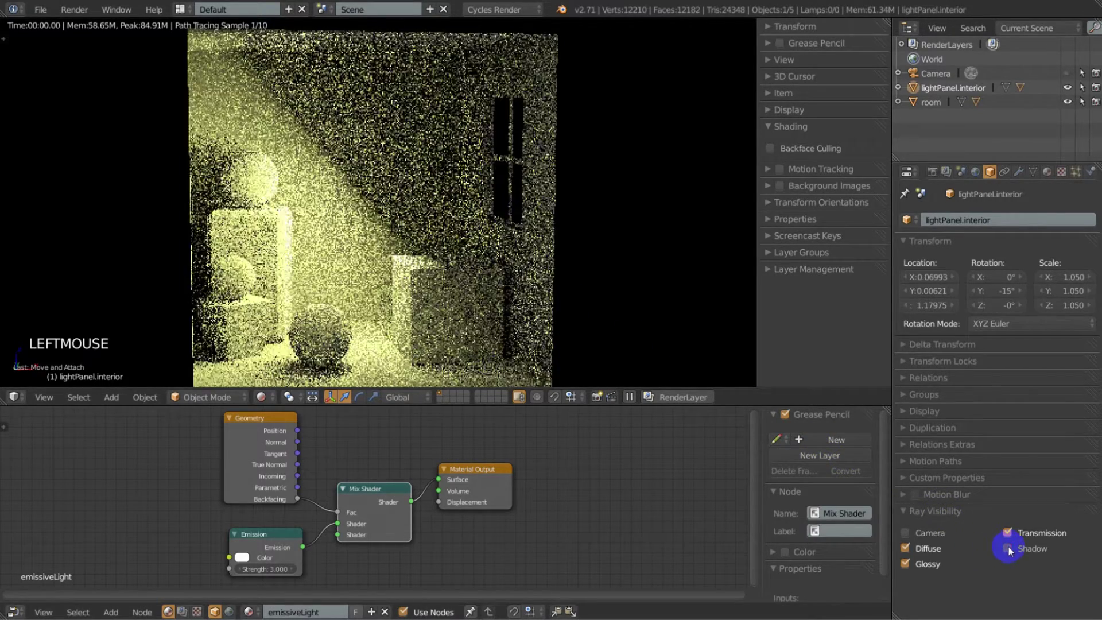
pyautogui.moveTo(411, 266); pyautogui.dragTo(393, 273, button='middle')
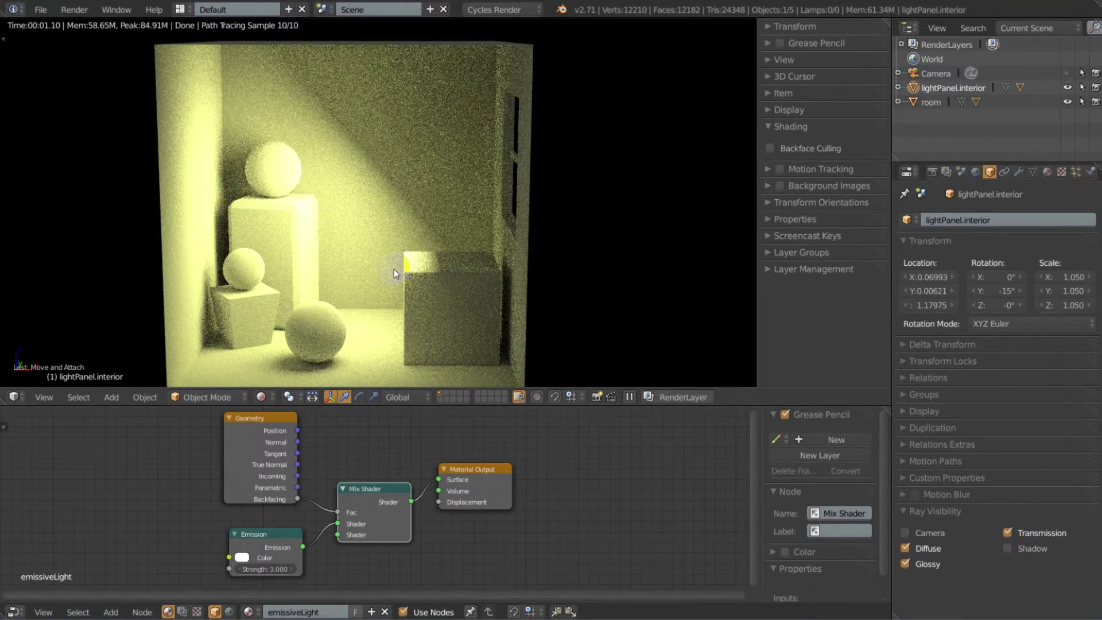